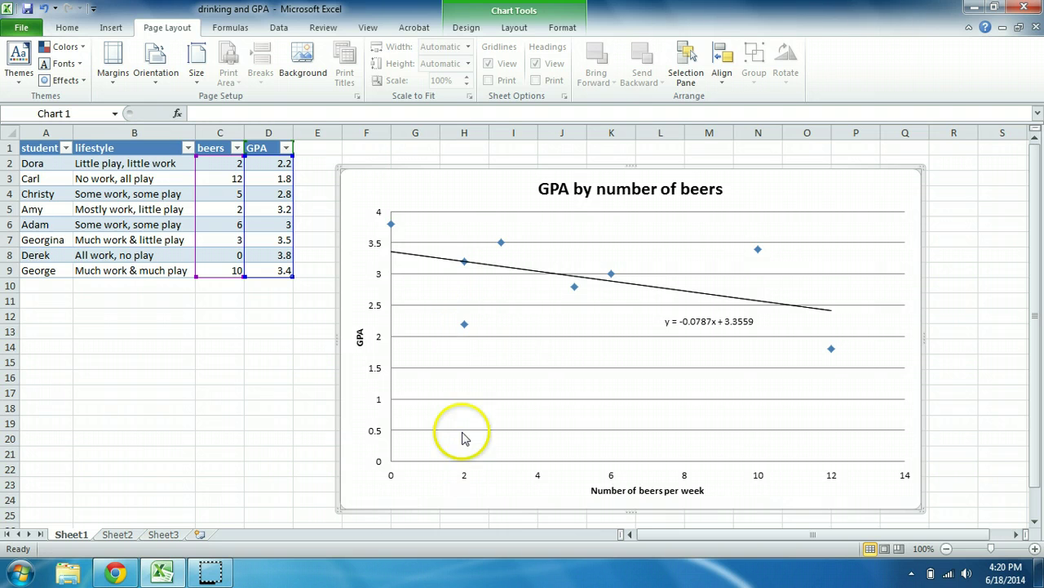
Step: Drag the GPA-by-beers chart, with its trendline and equation, further right of the table
{"action": "mouse_move", "coordinate": [464, 328]}
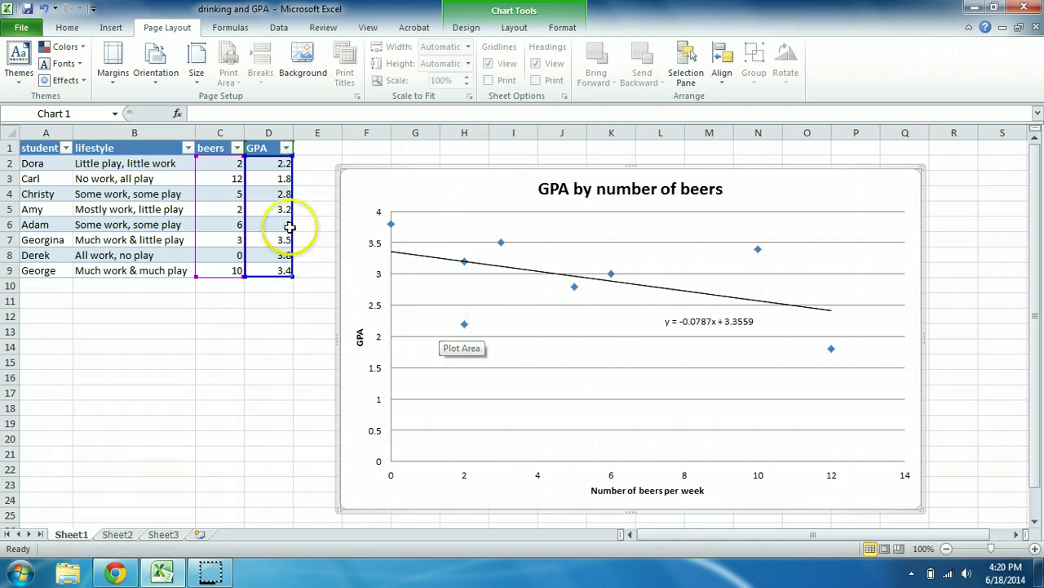
{"action": "left_click_drag", "start_coordinate": [227, 163], "coordinate": [277, 164]}
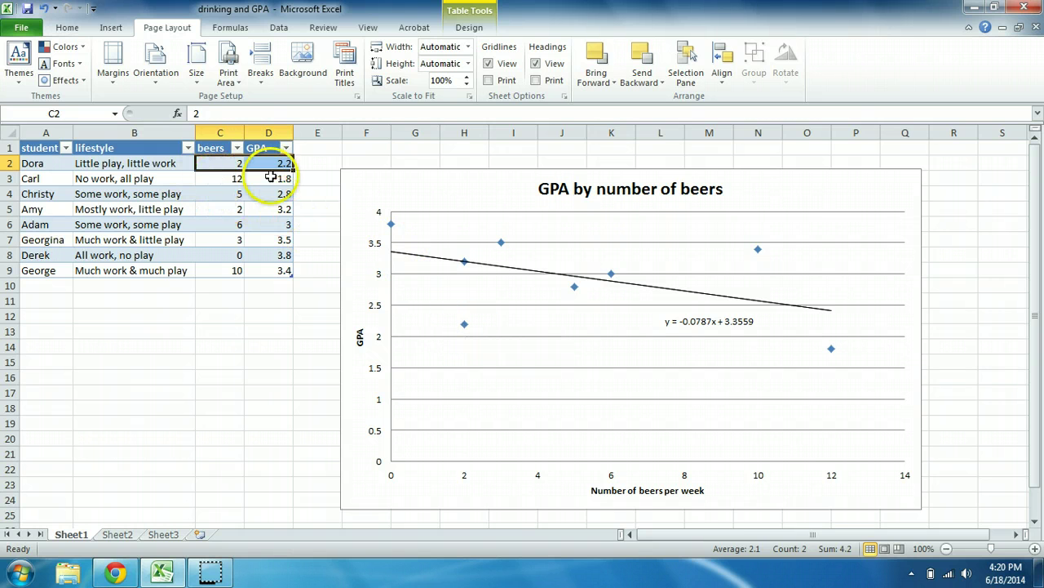
{"action": "left_click", "coordinate": [636, 231]}
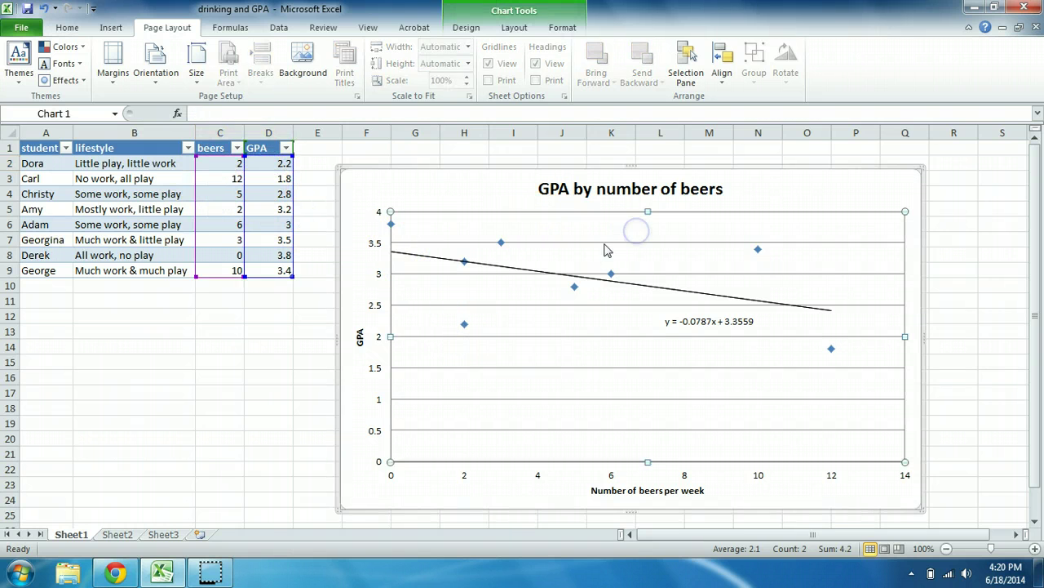
{"action": "left_click", "coordinate": [465, 261]}
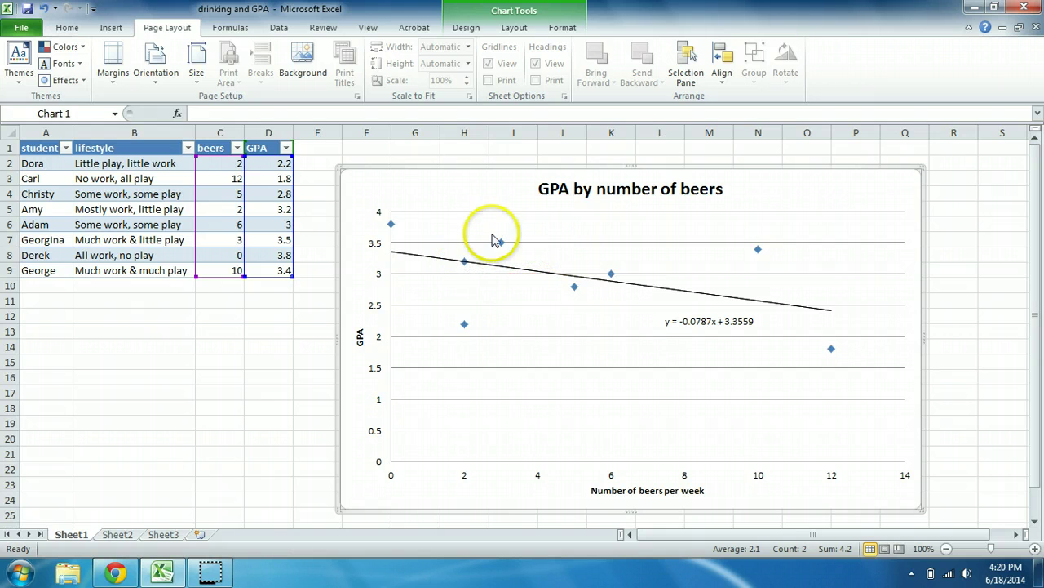
{"action": "left_click_drag", "start_coordinate": [408, 187], "coordinate": [494, 186]}
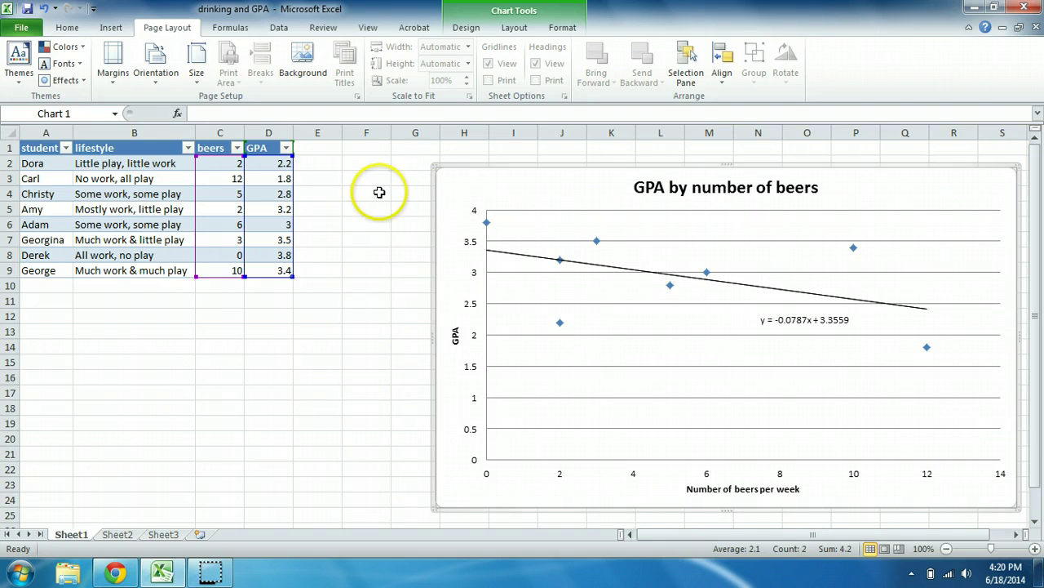
Step: Add a 'predicted GPA' heading in E1, widen column E, and move the chart below the table
{"action": "left_click", "coordinate": [317, 150]}
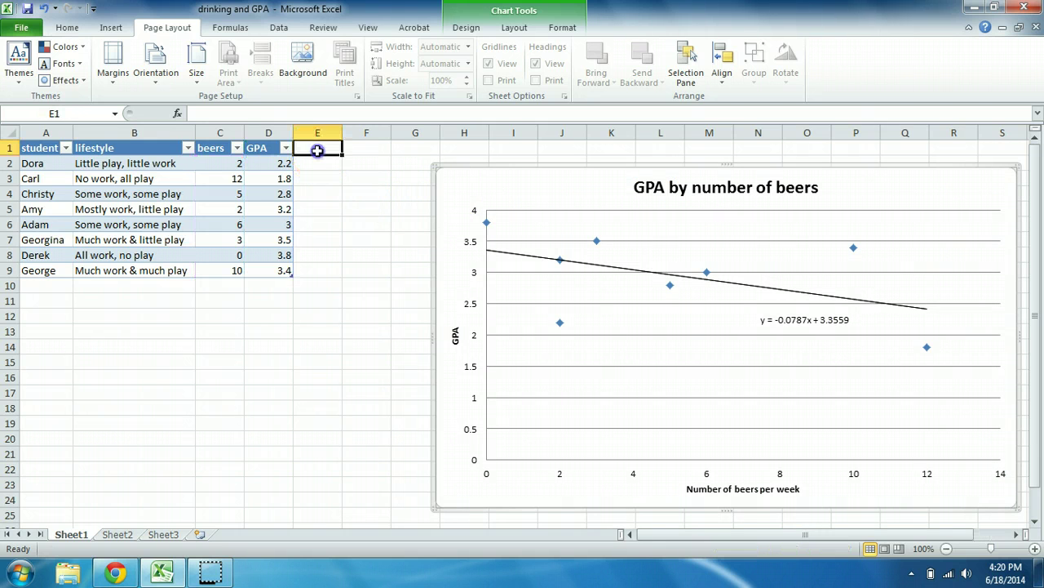
{"action": "type", "text": "predicted G"}
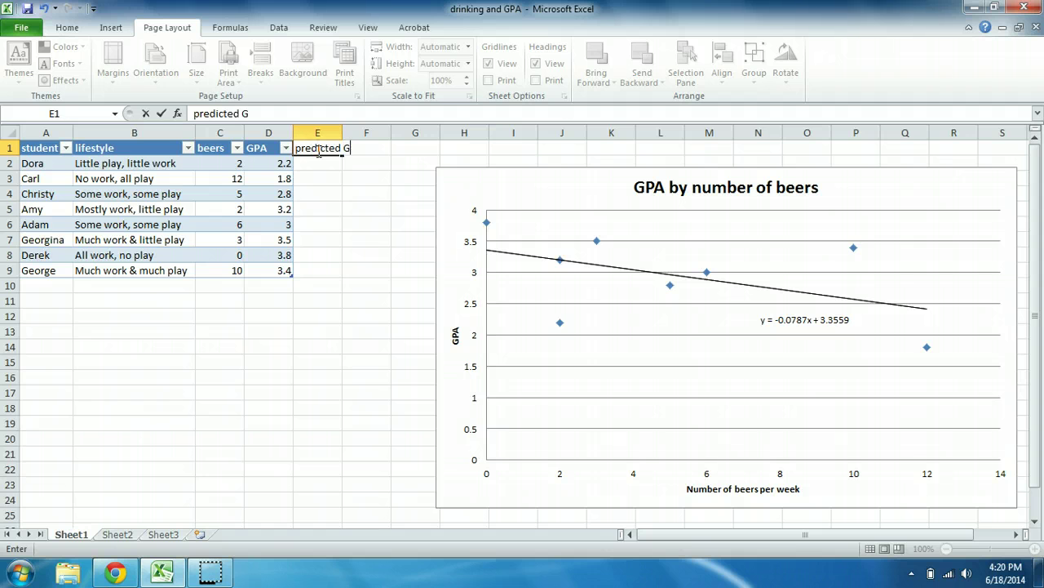
{"action": "type", "text": "PA"}
{"action": "key", "text": "Return"}
{"action": "left_click_drag", "start_coordinate": [342, 133], "coordinate": [401, 132]}
{"action": "left_click_drag", "start_coordinate": [492, 175], "coordinate": [334, 334]}
{"action": "left_click", "coordinate": [357, 166]}
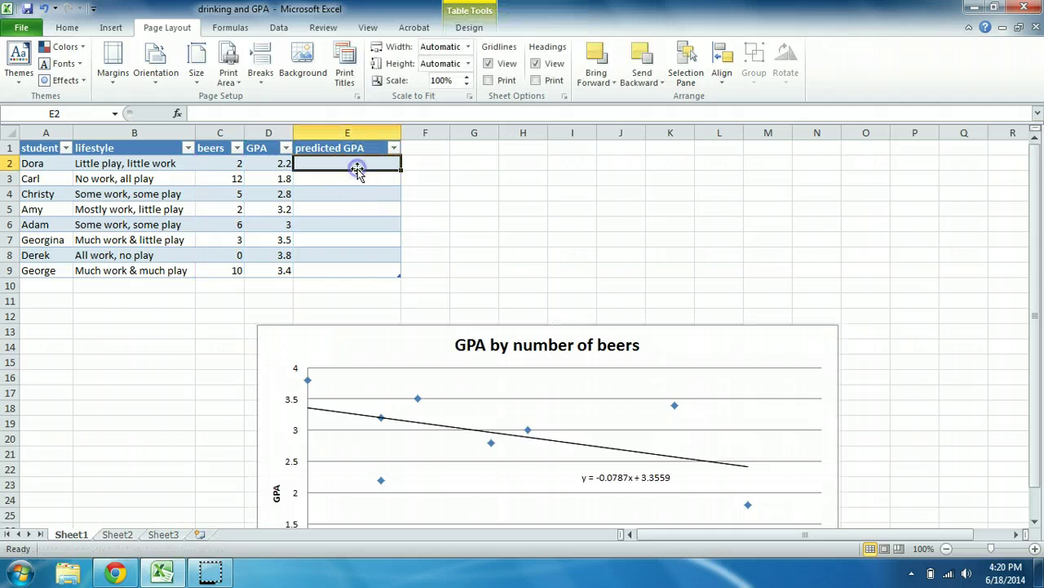
{"action": "type", "text": "=-.0787*"}
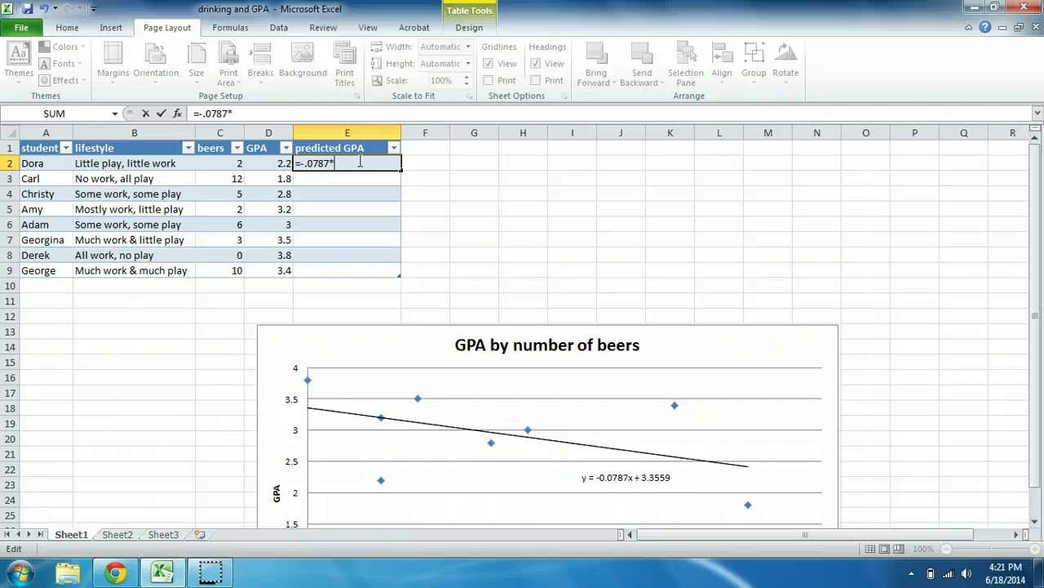
{"action": "left_click", "coordinate": [353, 161]}
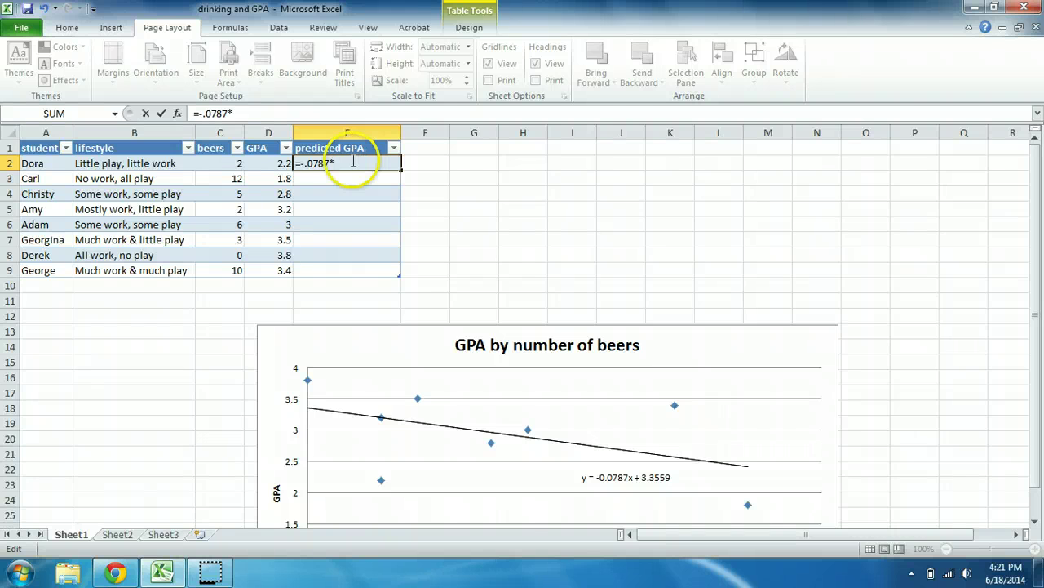
{"action": "left_click", "coordinate": [217, 162]}
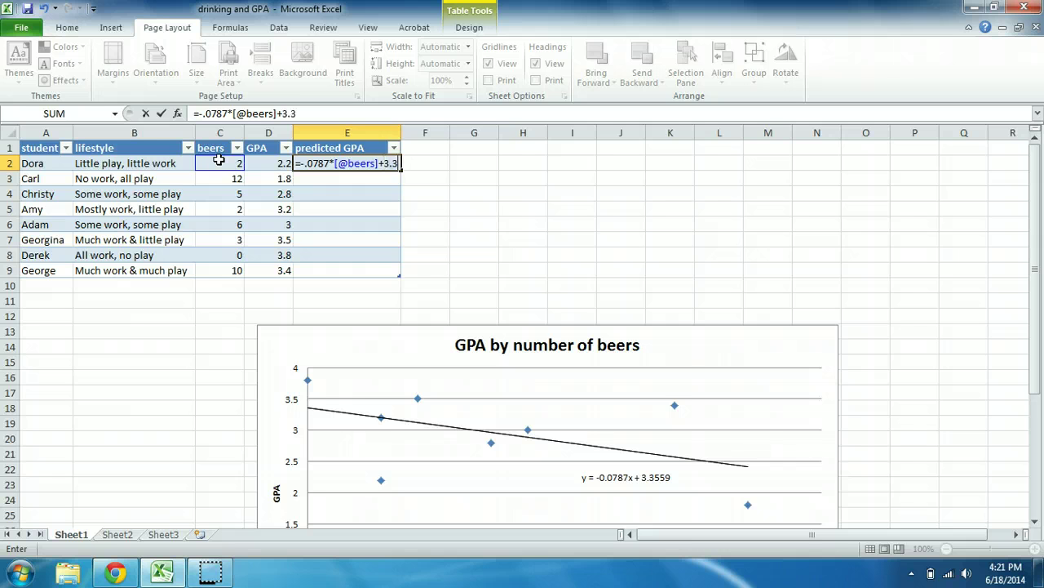
{"action": "type", "text": "+3.35"}
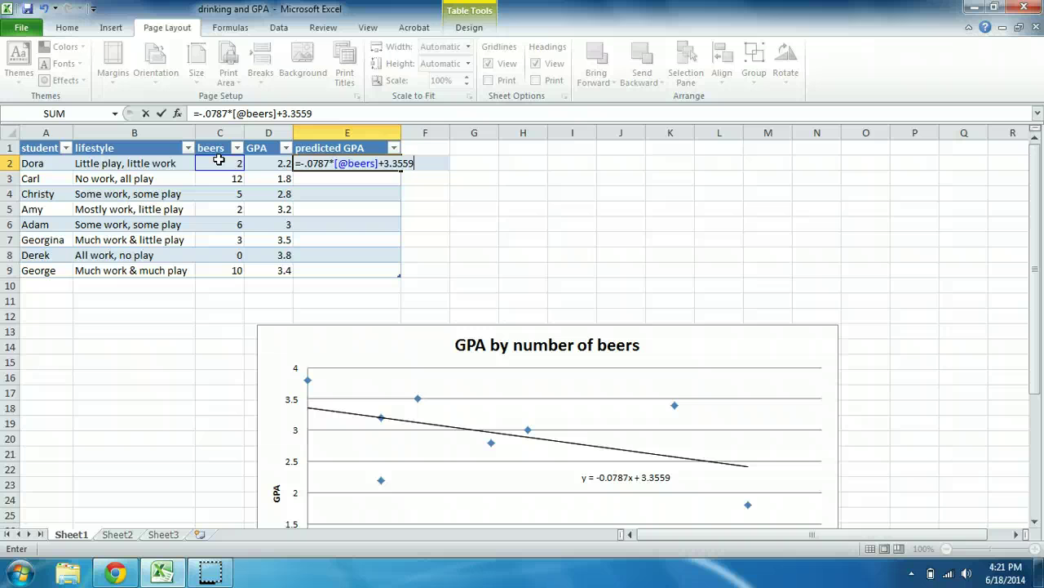
{"action": "type", "text": "59"}
{"action": "key", "text": "Return"}
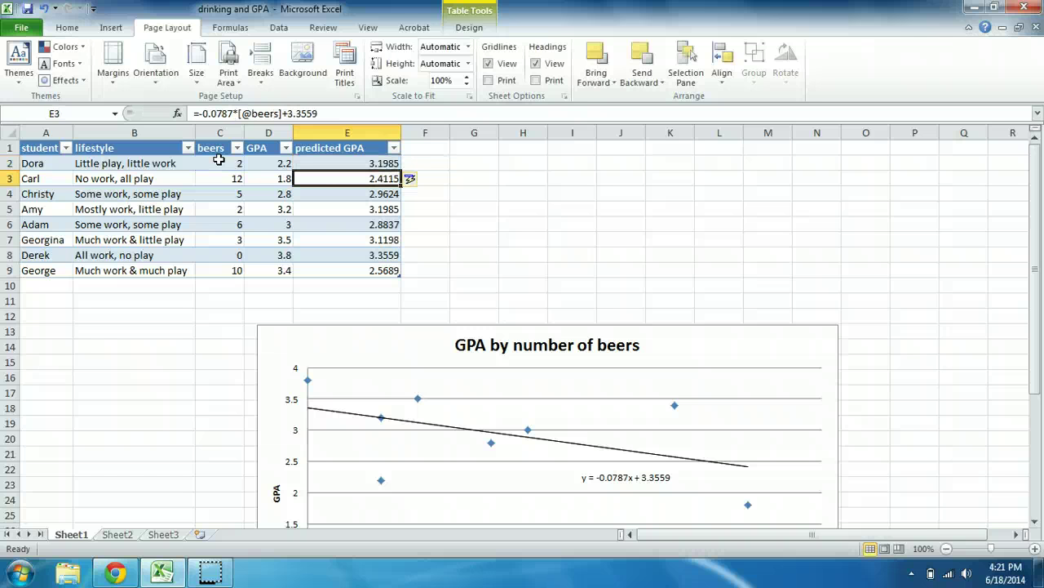
Step: Move the chart back up beside the table and check the first predicted GPA values
{"action": "left_click", "coordinate": [376, 159]}
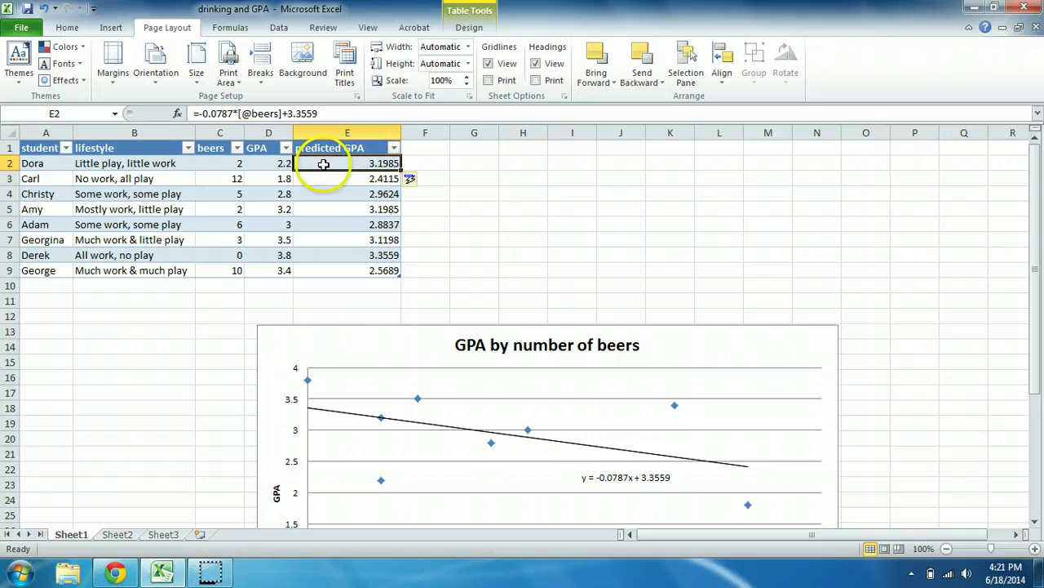
{"action": "left_click_drag", "start_coordinate": [365, 337], "coordinate": [525, 173]}
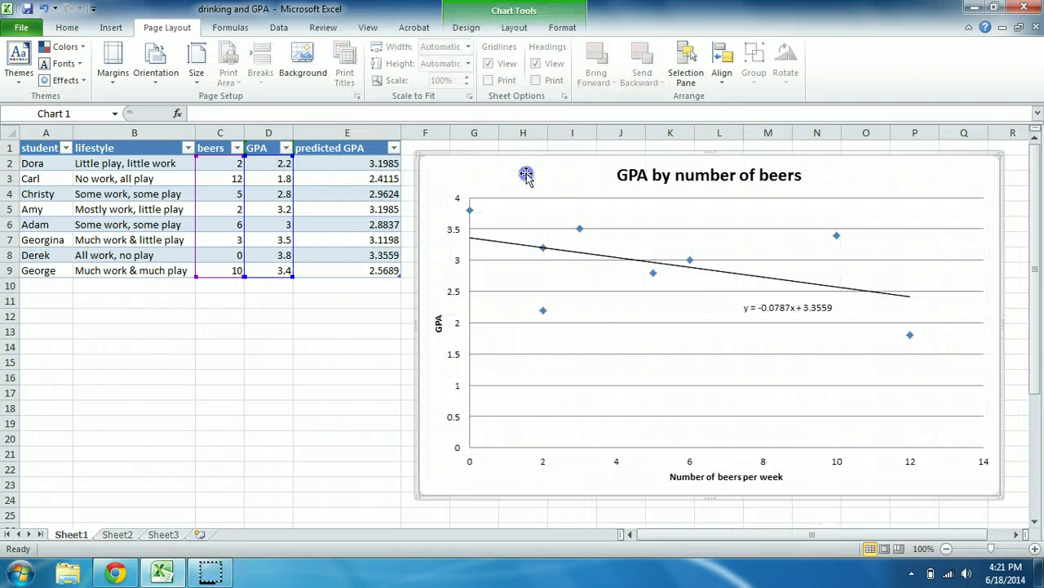
{"action": "left_click", "coordinate": [359, 167]}
{"action": "left_click", "coordinate": [370, 179]}
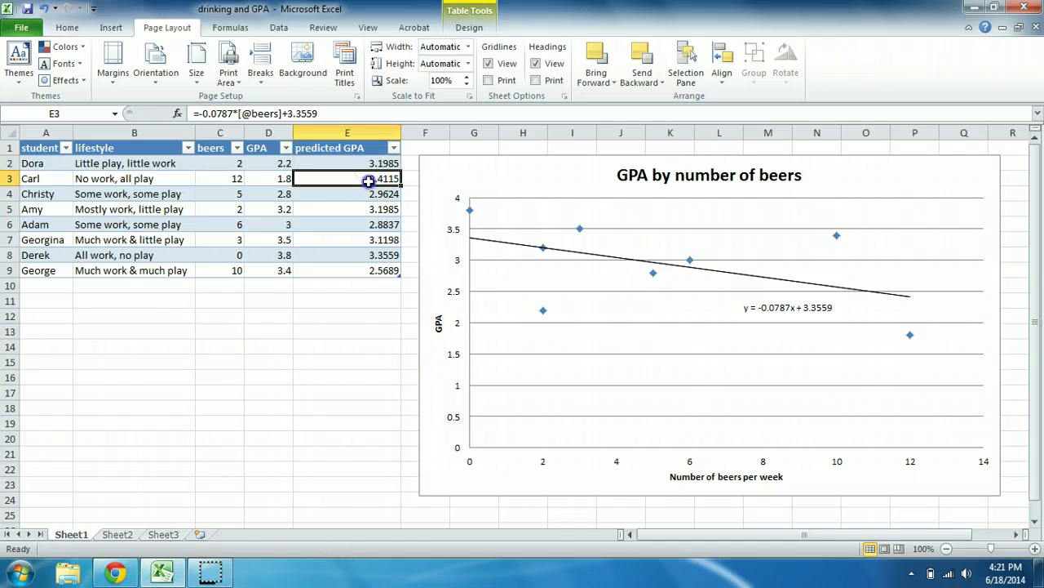
Step: Compare the 12-beers student's predicted GPA of 2.4115 with the trendline and the actual 1.8
{"action": "mouse_move", "coordinate": [544, 251]}
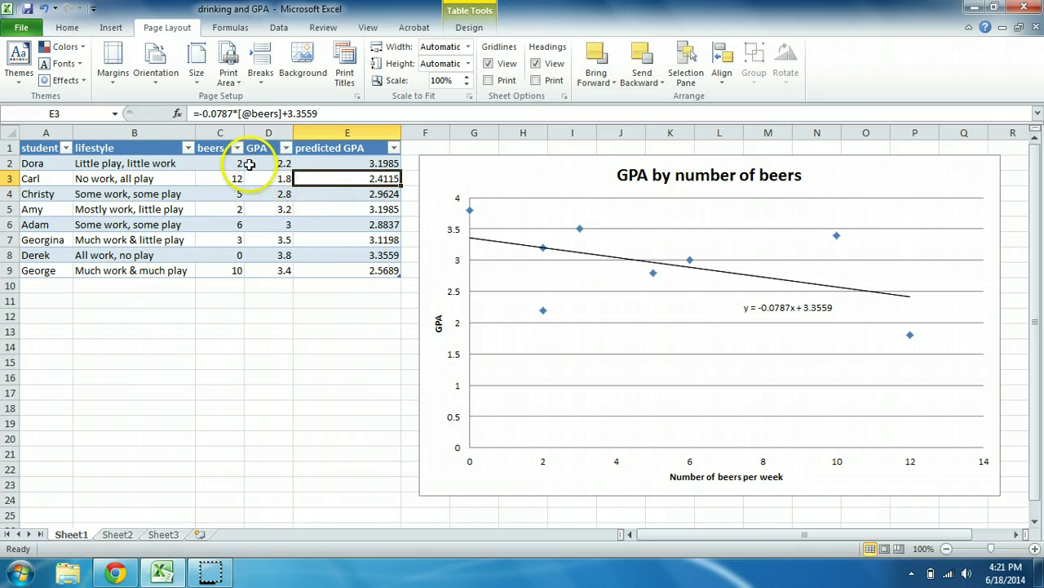
{"action": "left_click", "coordinate": [271, 163]}
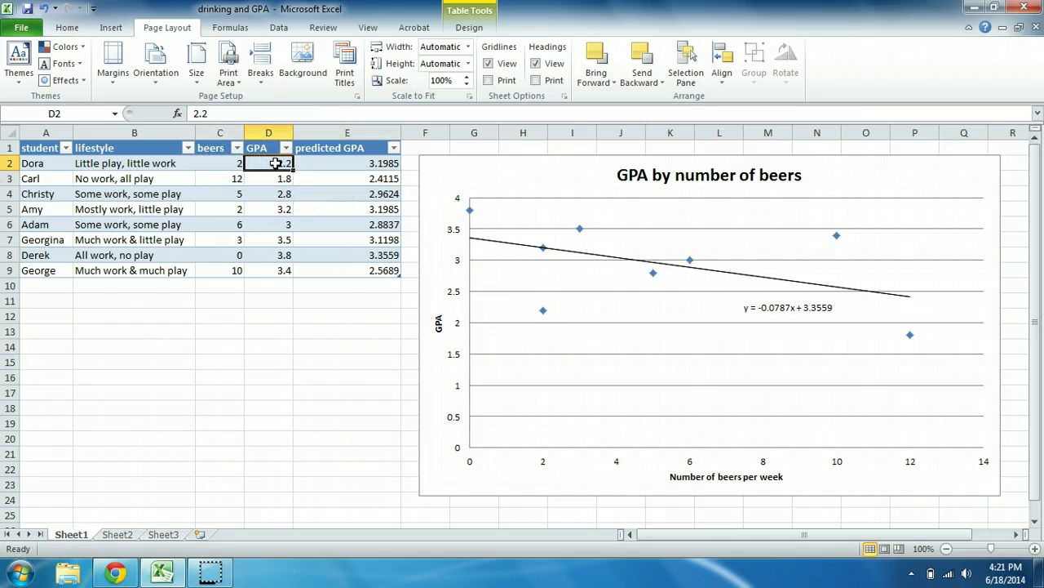
{"action": "left_click", "coordinate": [231, 163]}
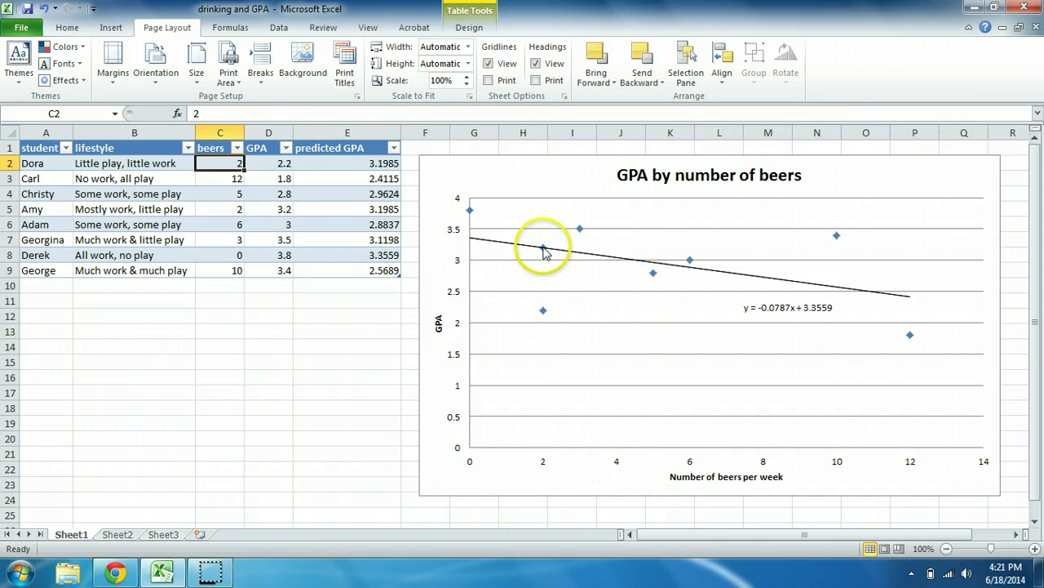
{"action": "left_click", "coordinate": [363, 167]}
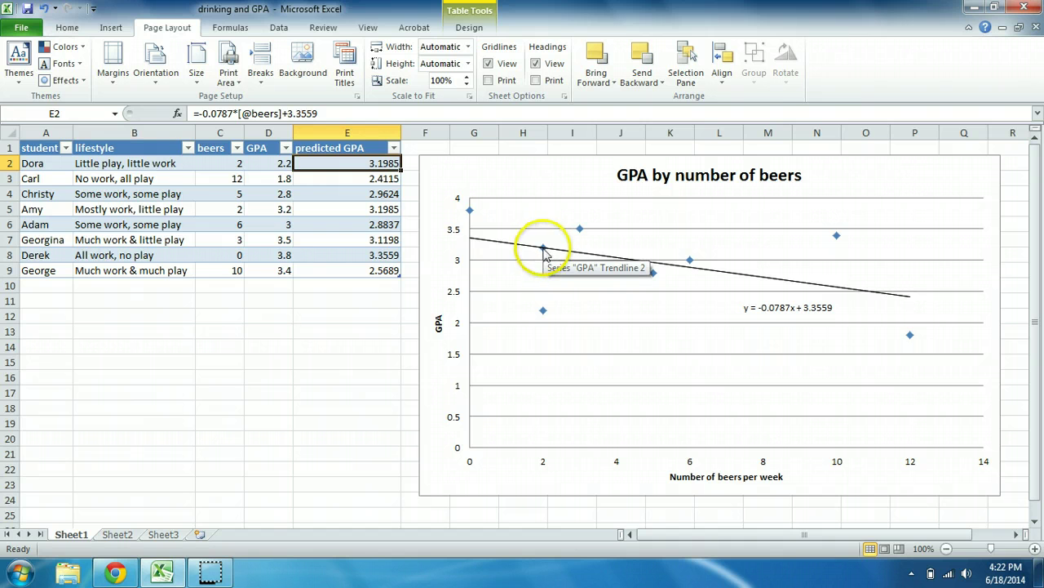
{"action": "mouse_move", "coordinate": [544, 313]}
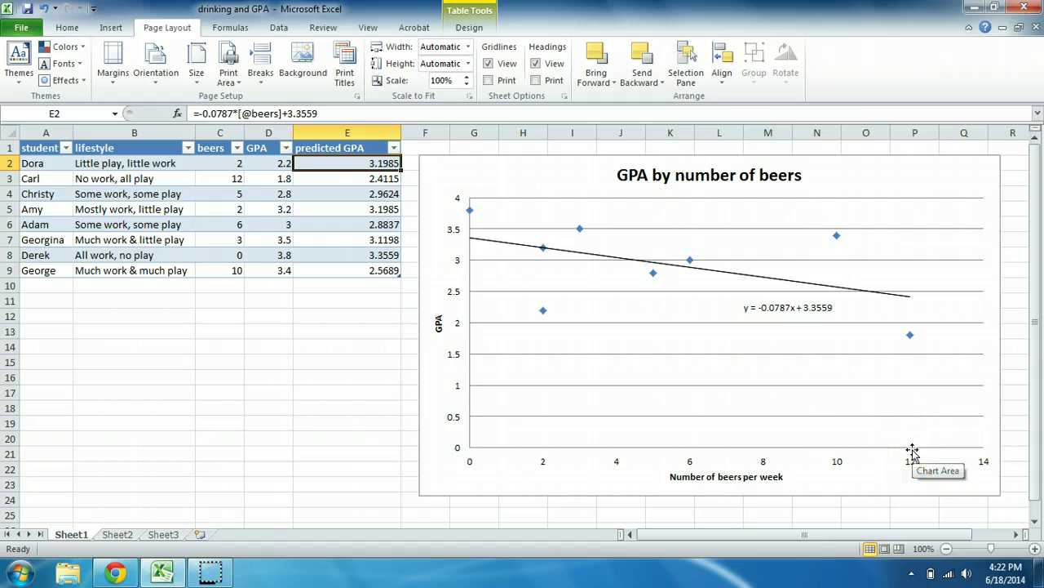
{"action": "mouse_move", "coordinate": [911, 336]}
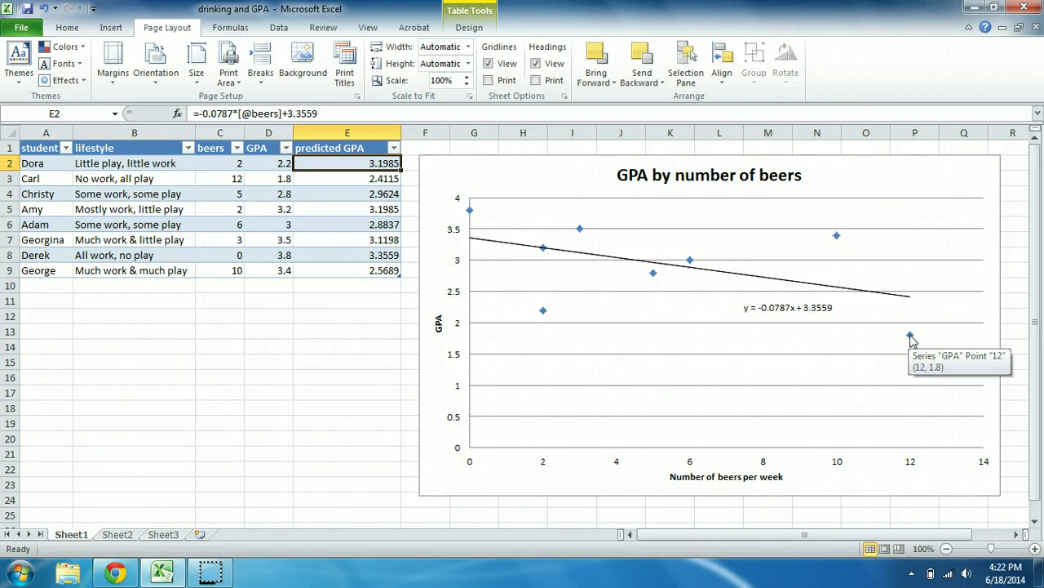
{"action": "left_click", "coordinate": [369, 181]}
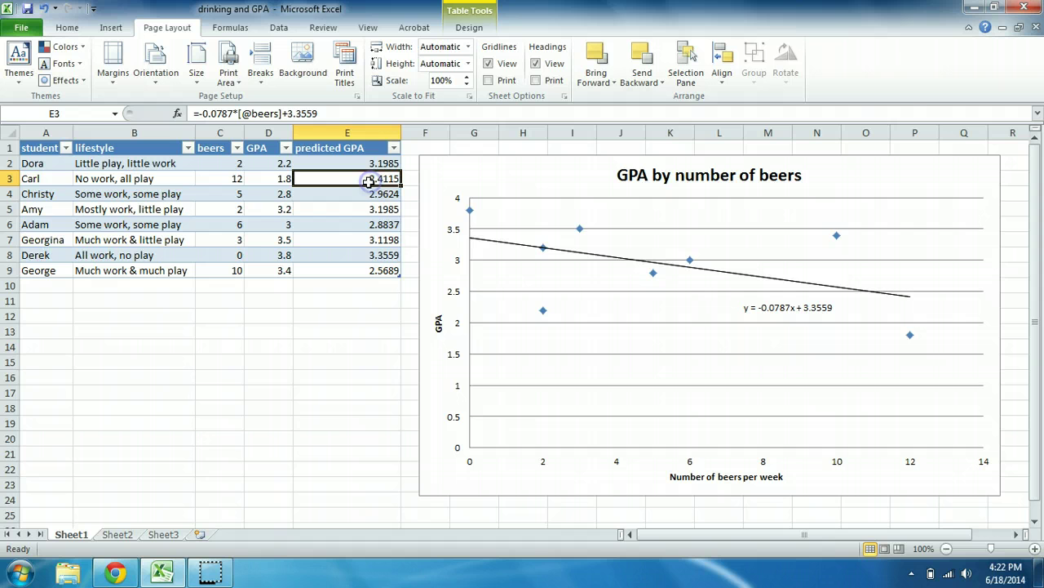
{"action": "left_click", "coordinate": [911, 301]}
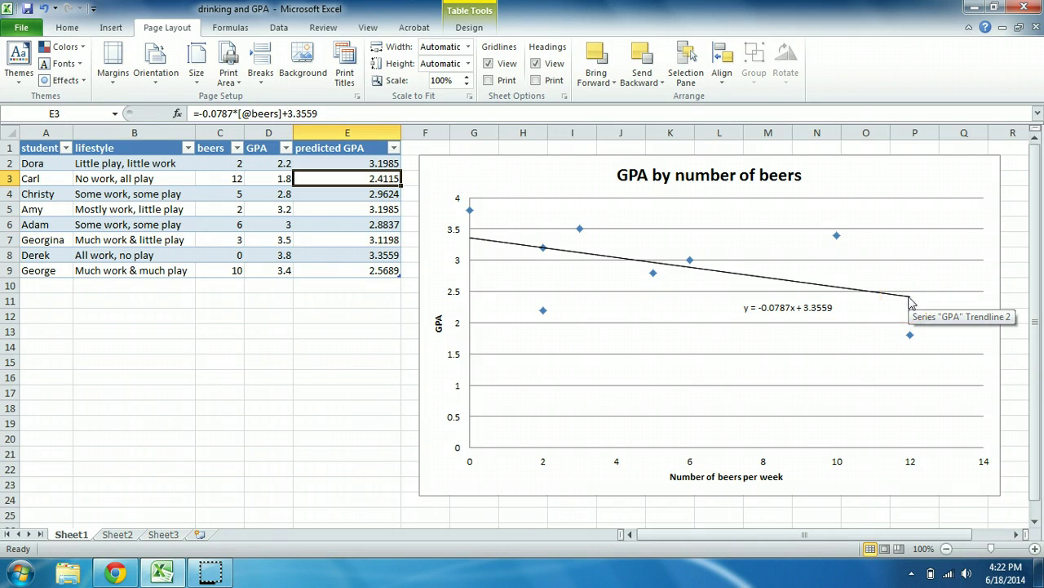
{"action": "left_click", "coordinate": [911, 335]}
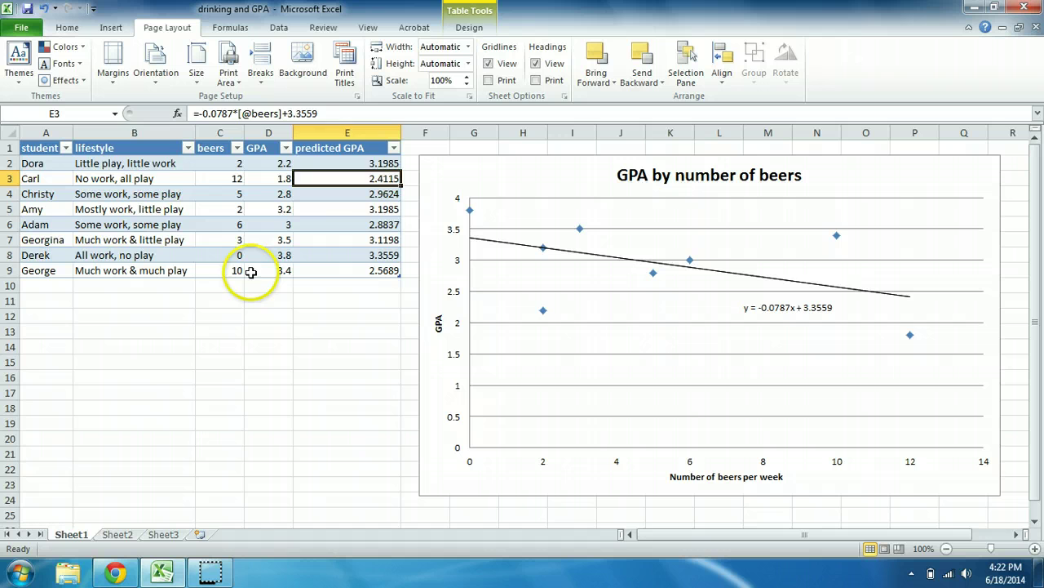
{"action": "left_click", "coordinate": [223, 270]}
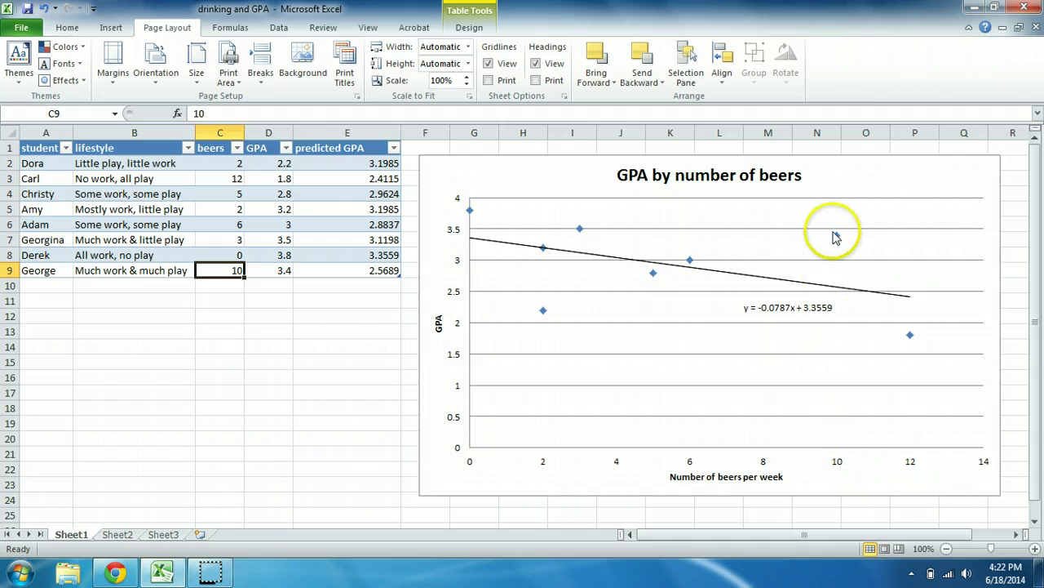
{"action": "mouse_move", "coordinate": [838, 238]}
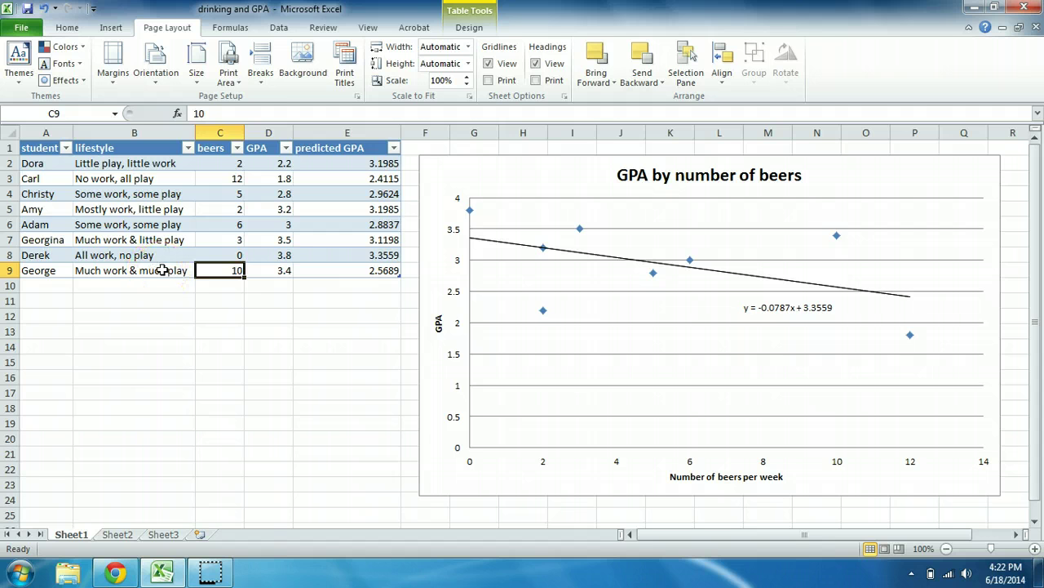
{"action": "left_click", "coordinate": [279, 270]}
{"action": "left_click", "coordinate": [350, 268]}
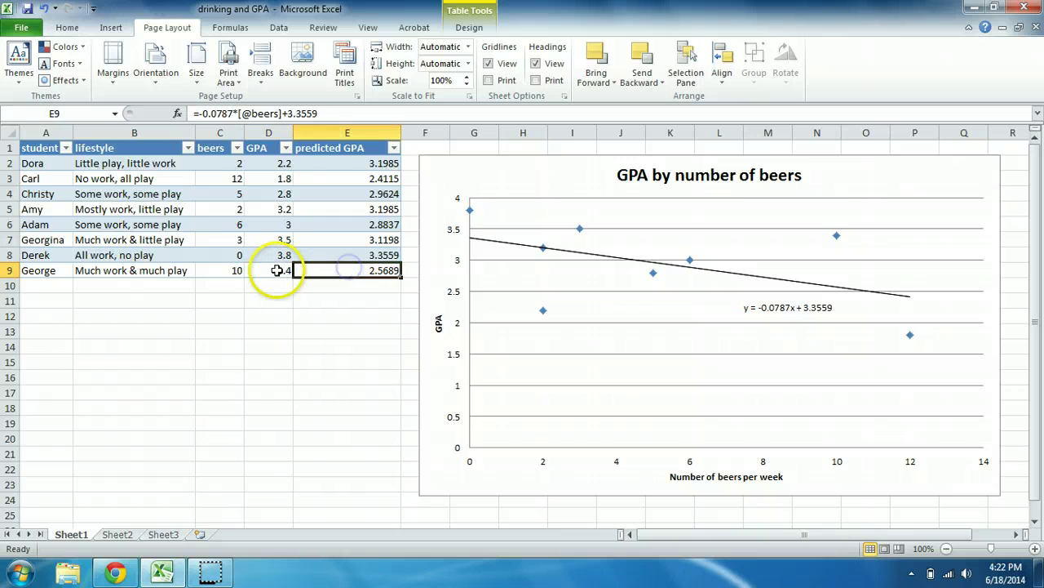
{"action": "left_click", "coordinate": [278, 270]}
{"action": "left_click", "coordinate": [333, 272]}
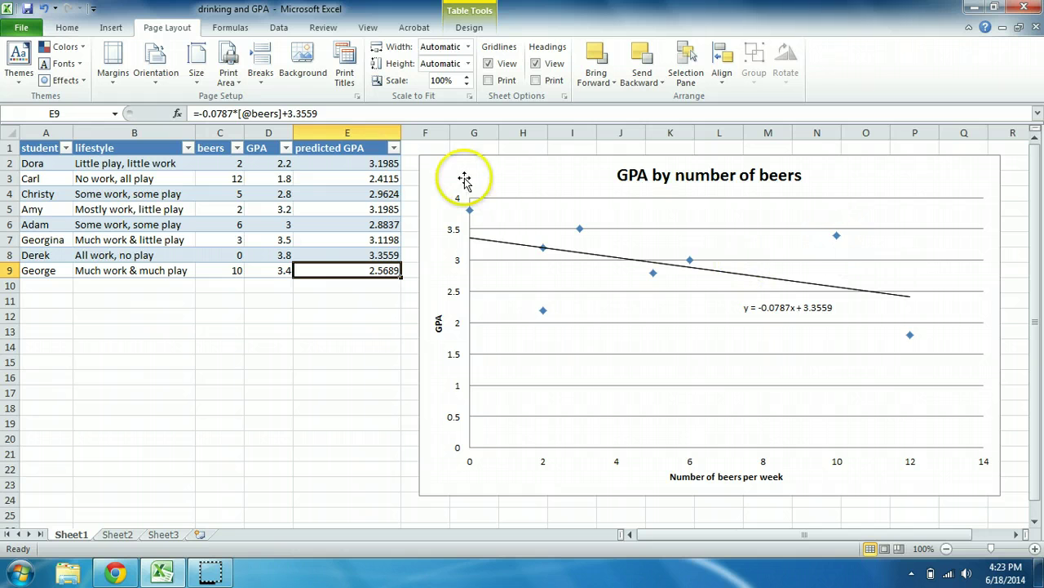
Step: Move the chart right, widen column F, and add a 'residual' heading in F1
{"action": "left_click_drag", "start_coordinate": [466, 175], "coordinate": [564, 186]}
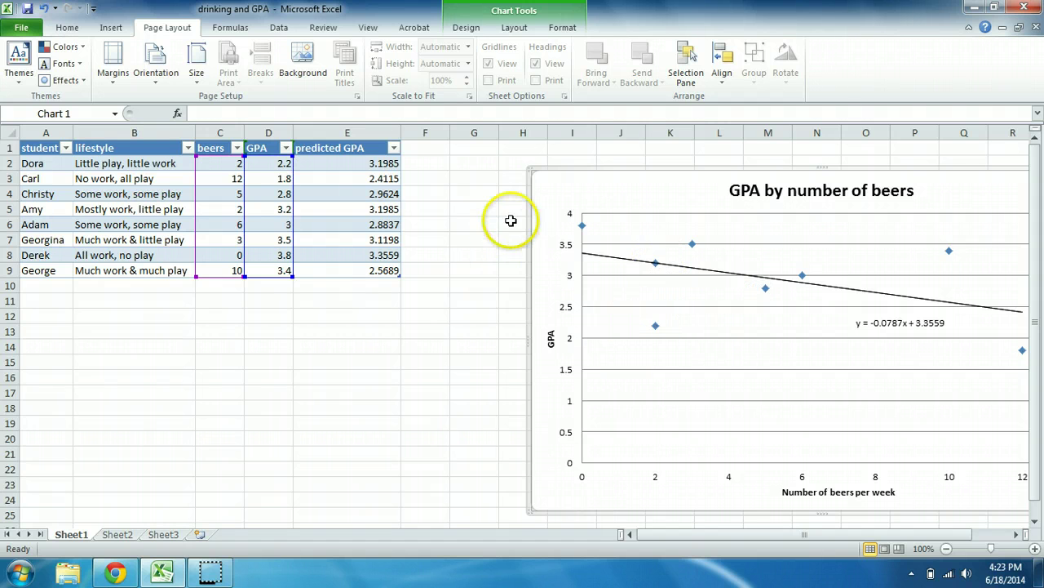
{"action": "left_click_drag", "start_coordinate": [450, 133], "coordinate": [473, 132]}
{"action": "left_click", "coordinate": [457, 147]}
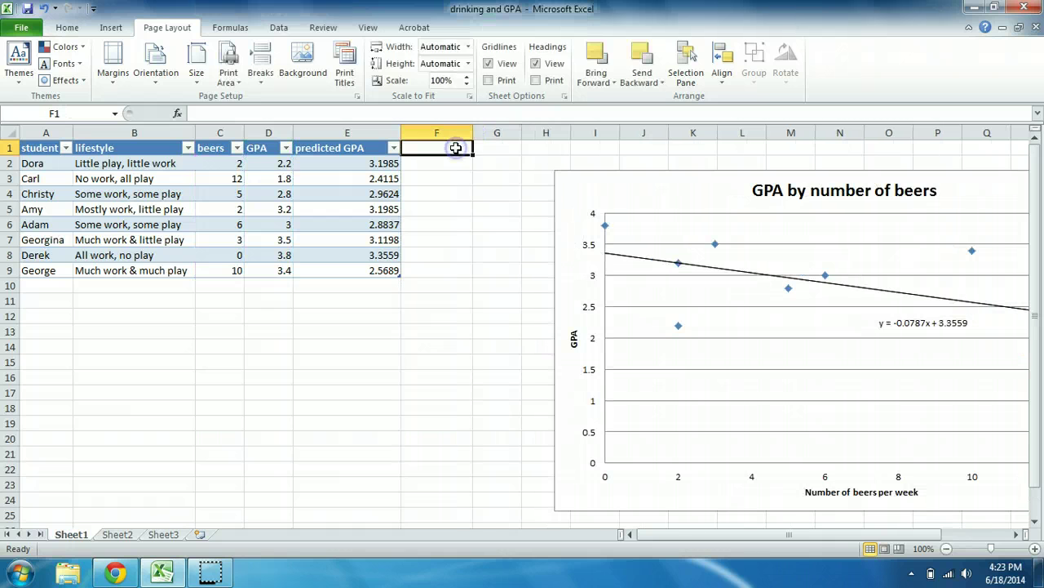
{"action": "type", "text": "residual"}
{"action": "key", "text": "Return"}
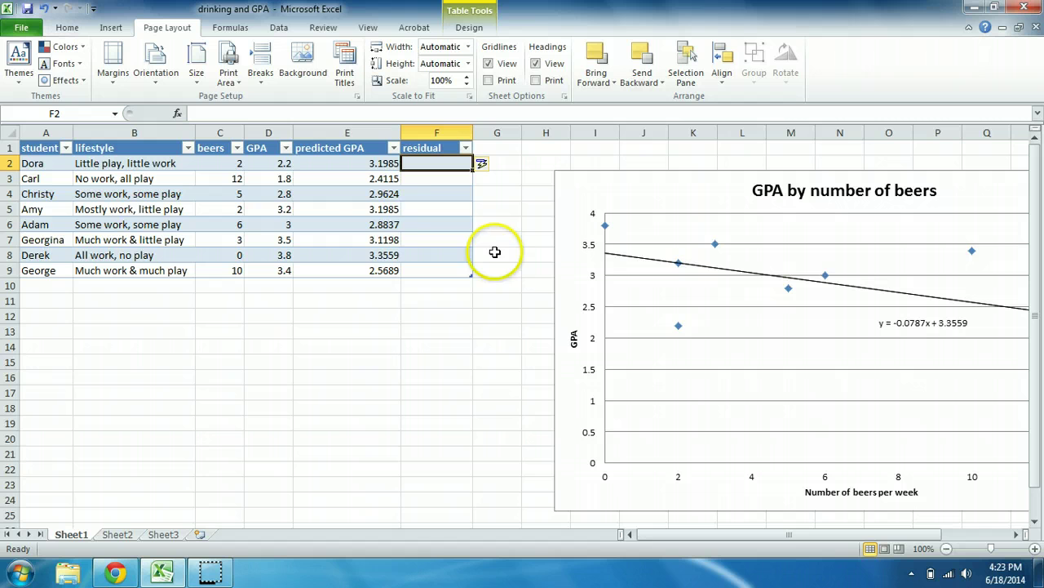
Step: Review a student's predicted GPA formula, then select residual cell F2
{"action": "left_click", "coordinate": [391, 209]}
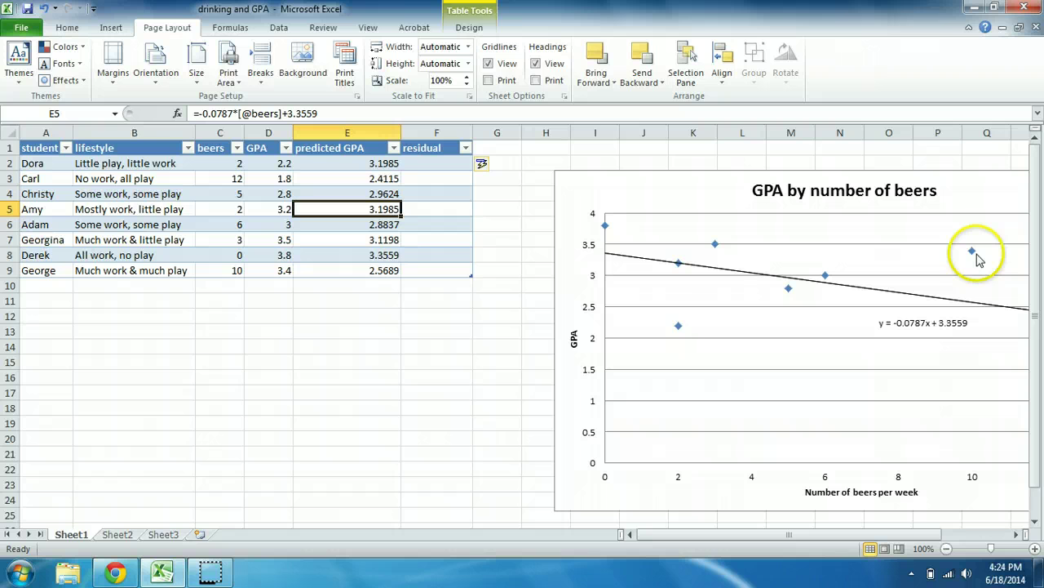
{"action": "mouse_move", "coordinate": [977, 258]}
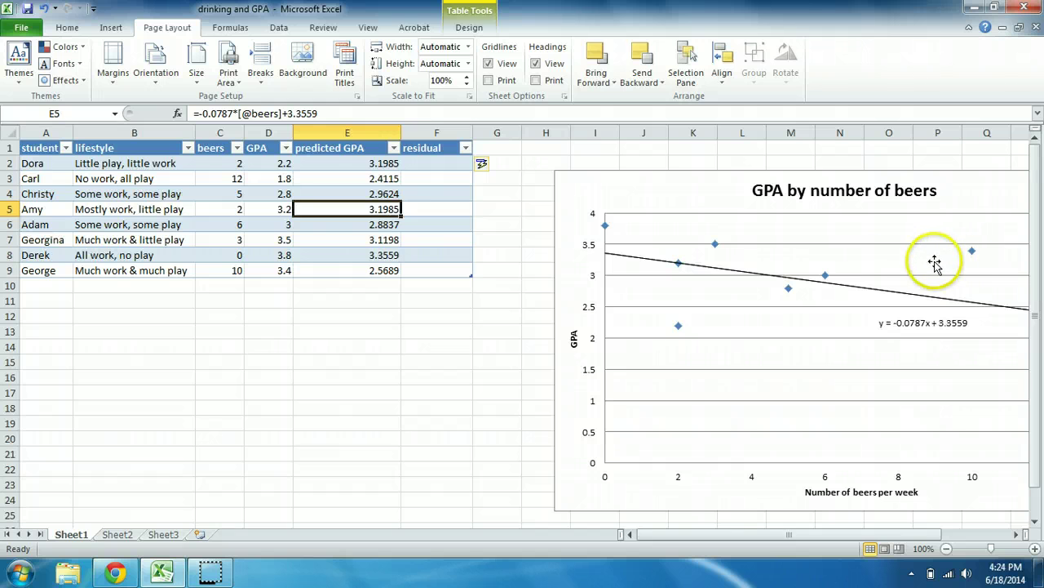
{"action": "left_click", "coordinate": [444, 162]}
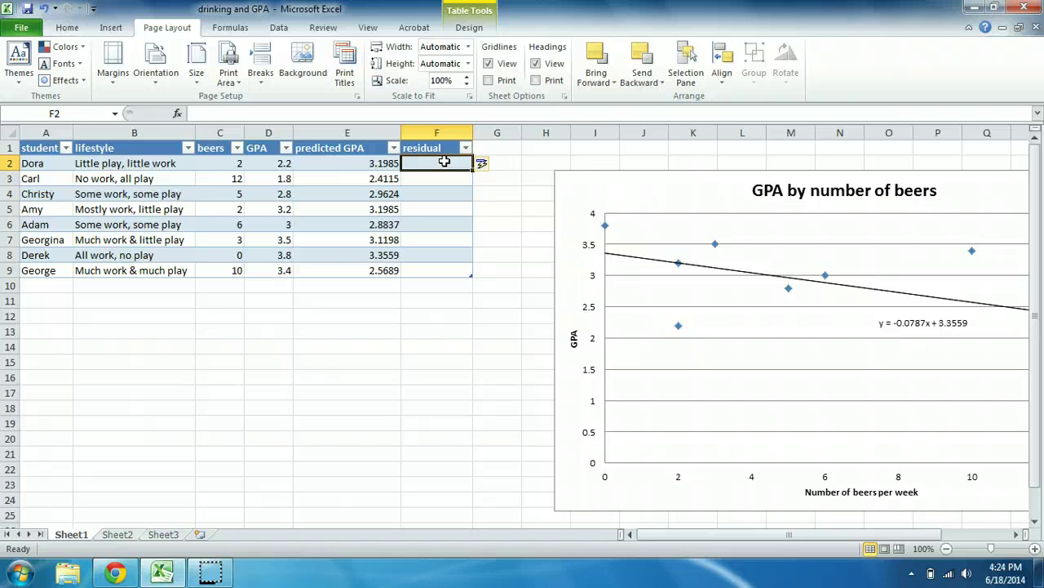
{"action": "type", "text": "="}
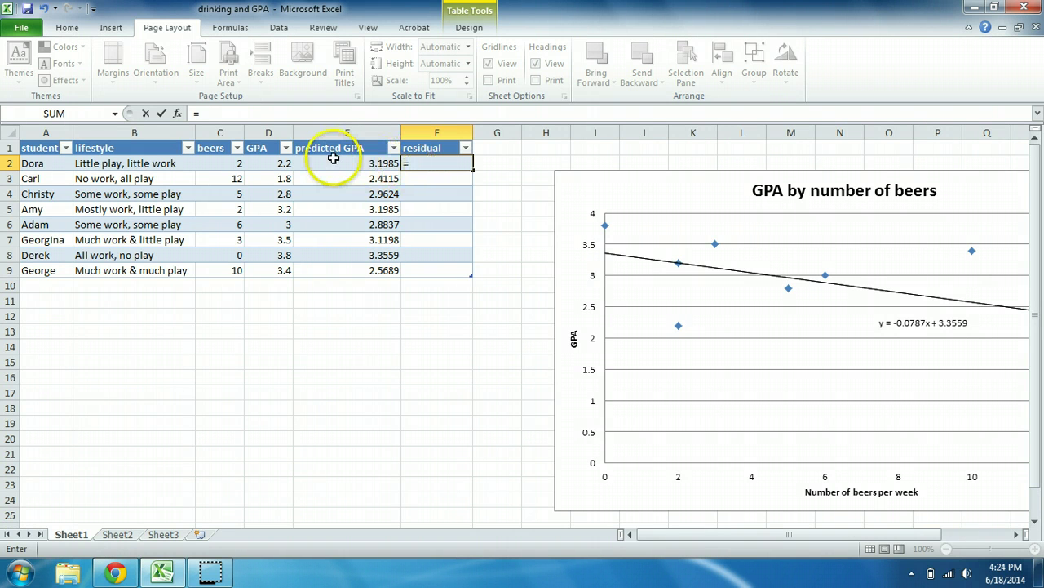
{"action": "left_click", "coordinate": [269, 163]}
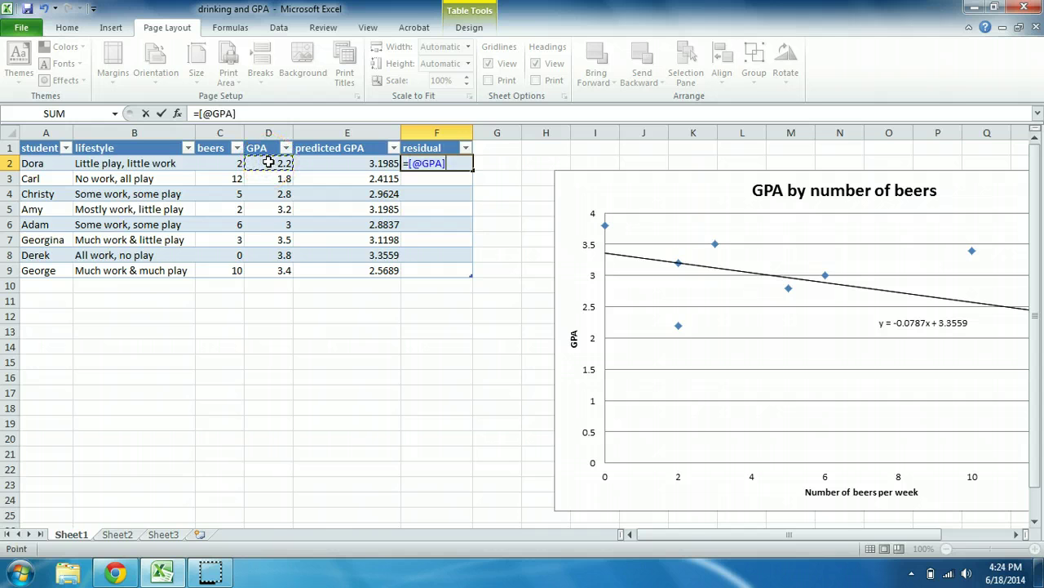
{"action": "type", "text": "-"}
{"action": "left_click", "coordinate": [327, 164]}
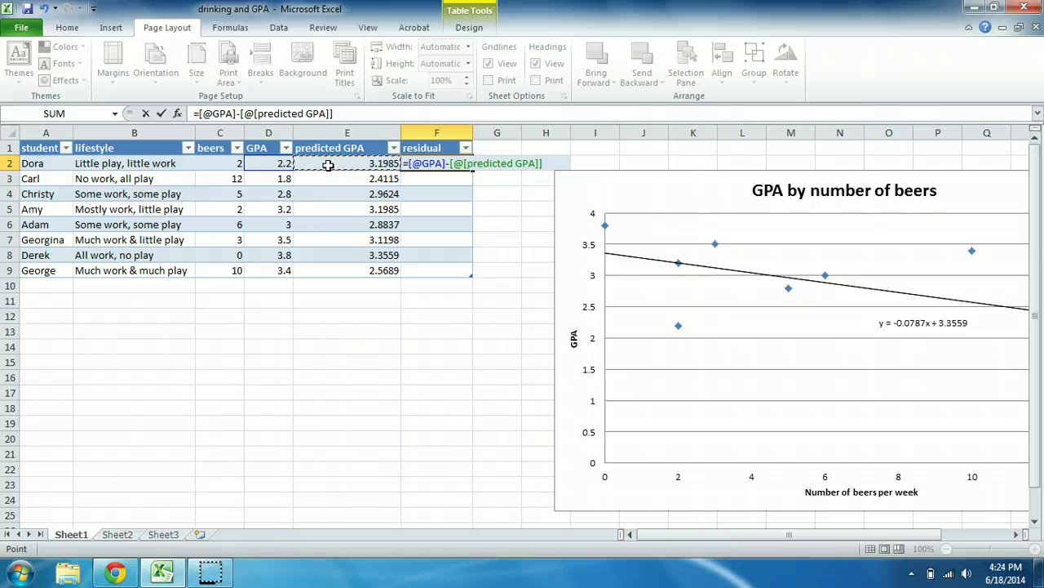
{"action": "key", "text": "Return"}
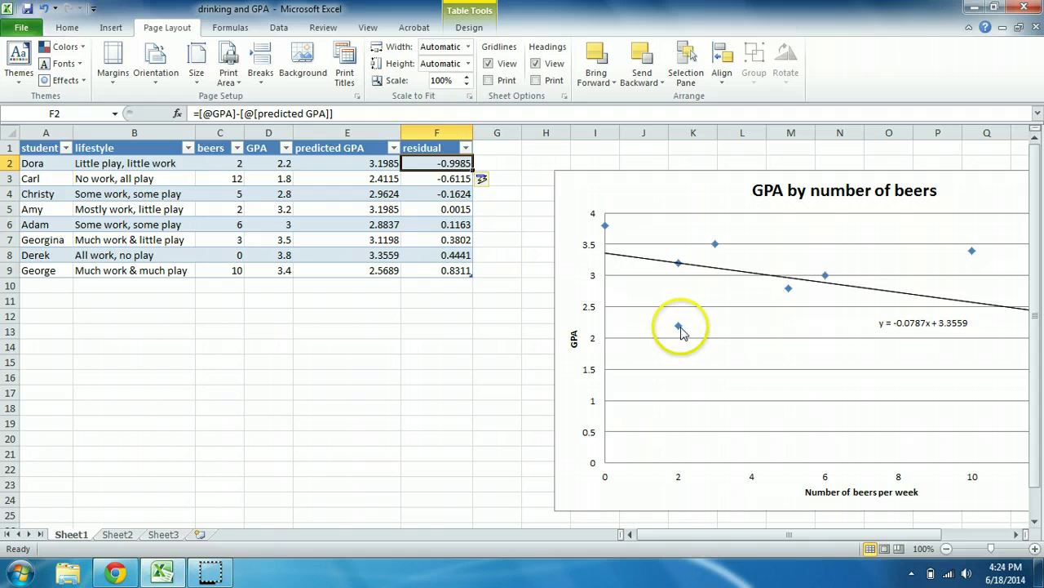
{"action": "mouse_move", "coordinate": [681, 330]}
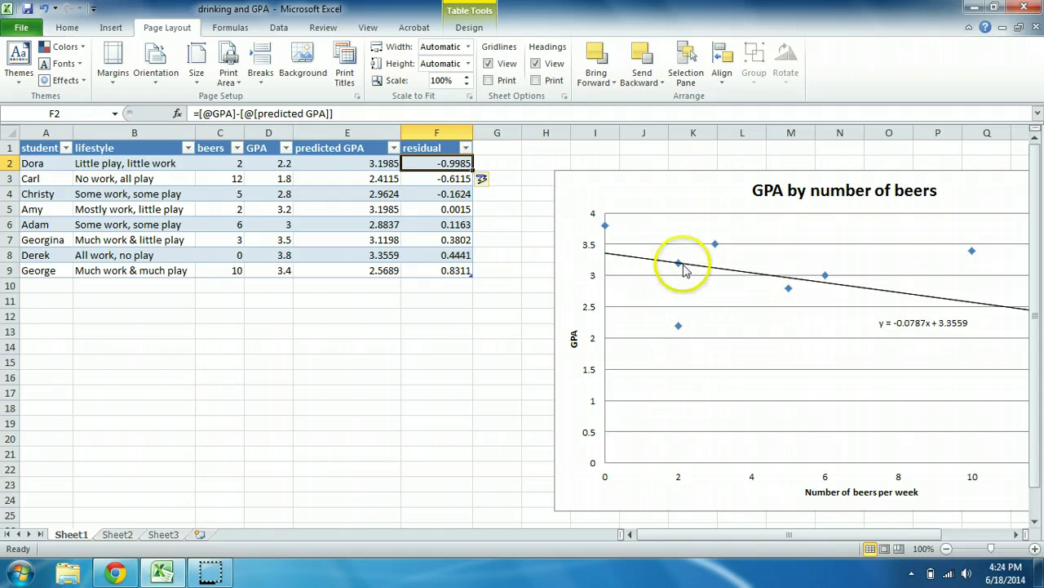
{"action": "left_click", "coordinate": [449, 272]}
{"action": "left_click_drag", "start_coordinate": [709, 183], "coordinate": [426, 198]}
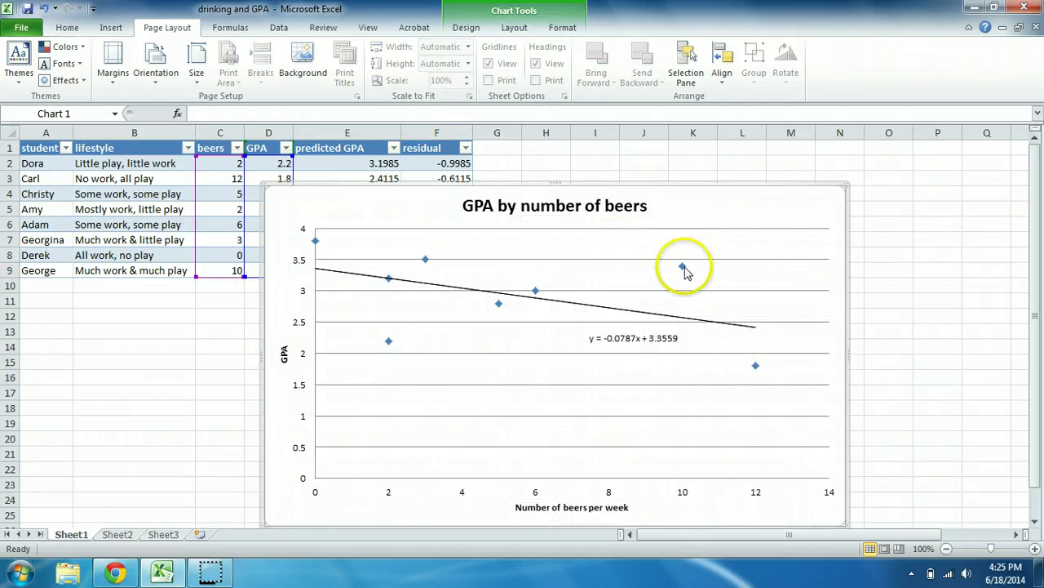
{"action": "mouse_move", "coordinate": [683, 292]}
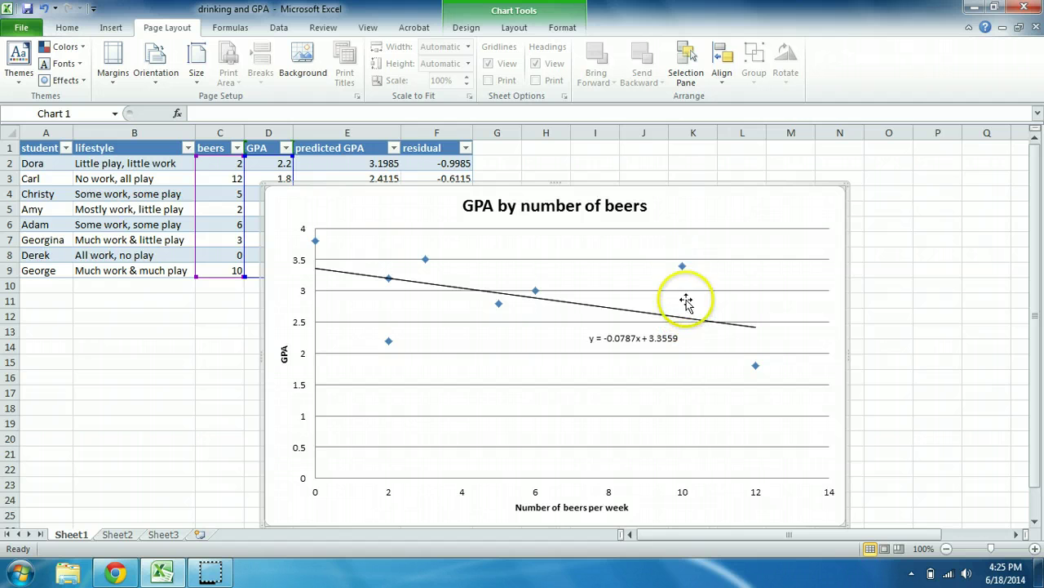
{"action": "left_click_drag", "start_coordinate": [280, 198], "coordinate": [551, 212]}
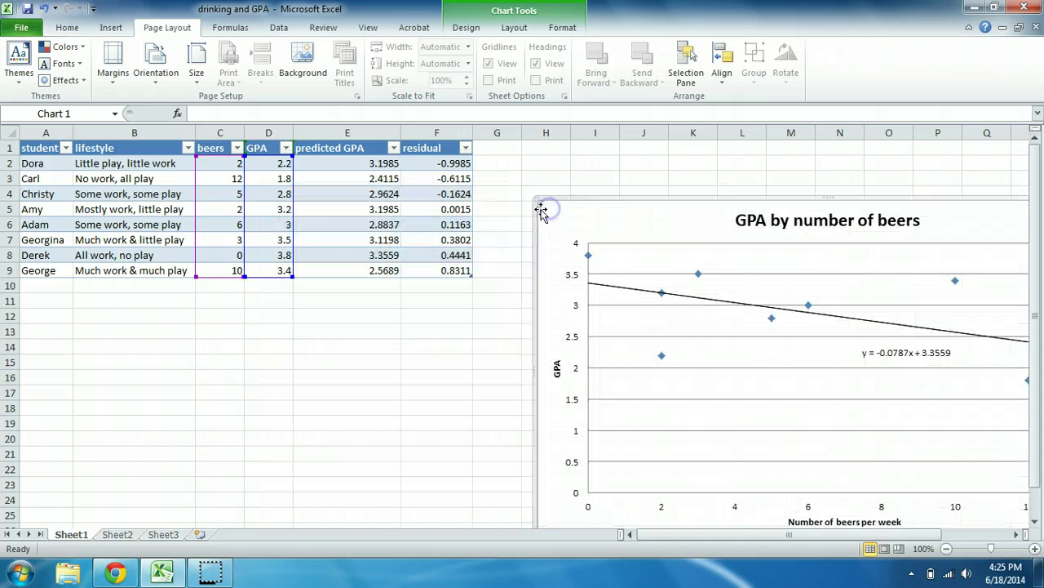
{"action": "left_click", "coordinate": [441, 208]}
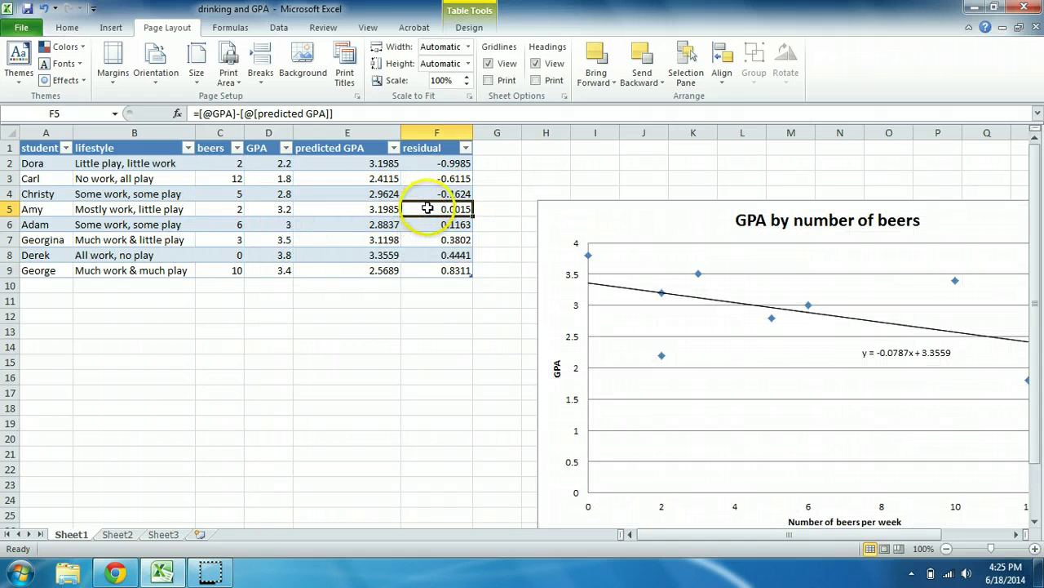
{"action": "left_click", "coordinate": [380, 210]}
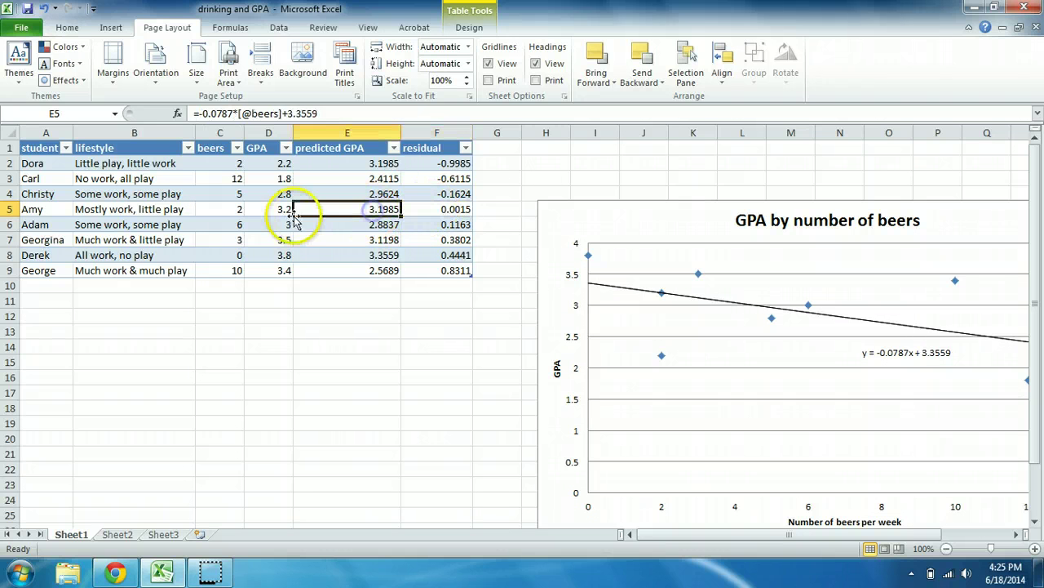
{"action": "left_click_drag", "start_coordinate": [656, 218], "coordinate": [593, 178]}
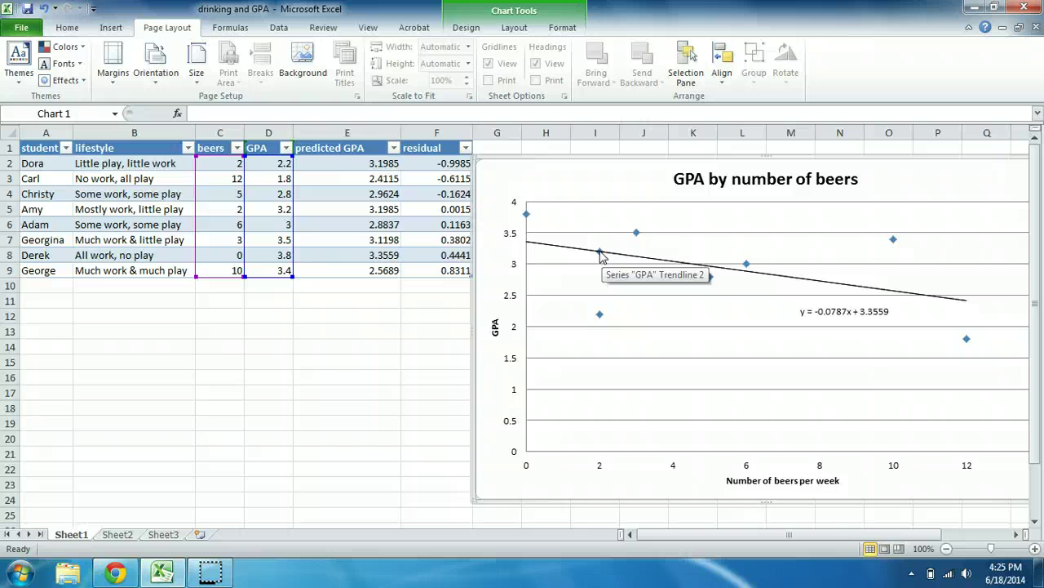
{"action": "left_click_drag", "start_coordinate": [514, 179], "coordinate": [582, 181]}
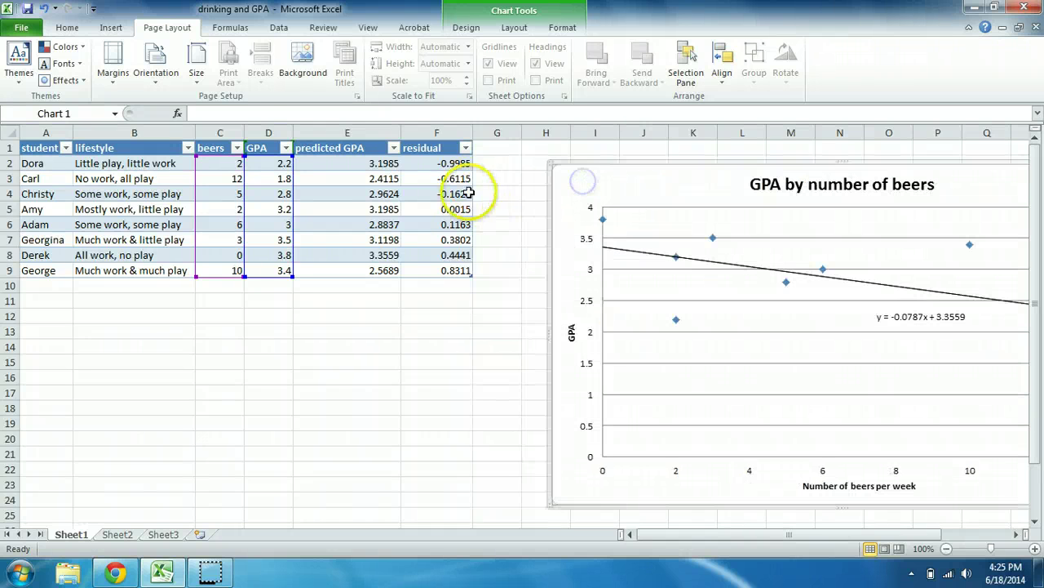